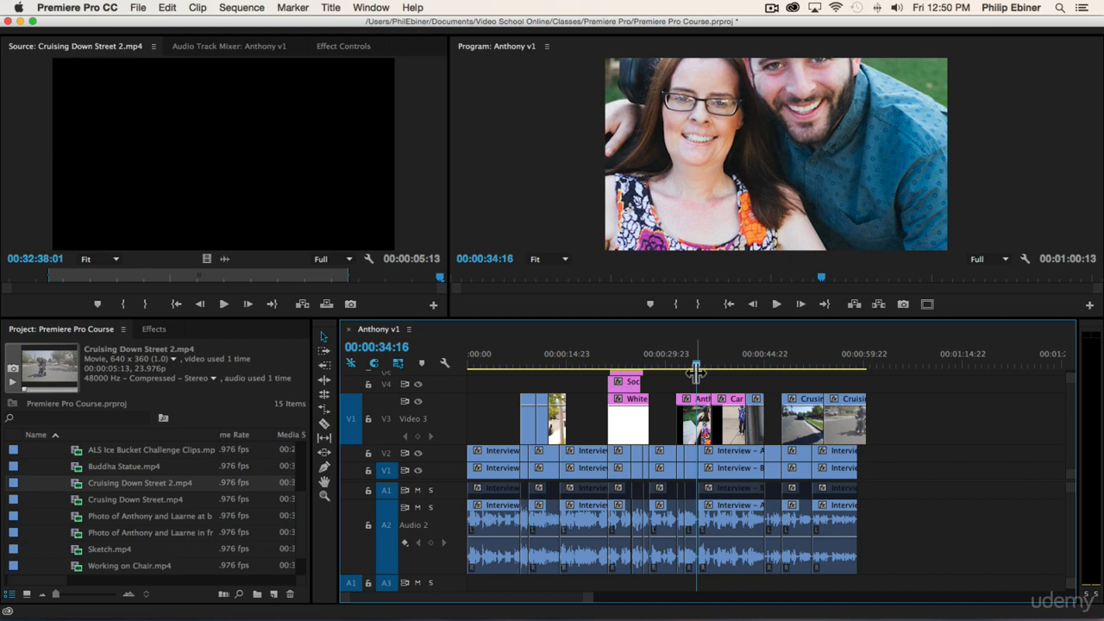
# Step: Select the still photo clip on track V3 at about 00:00:34:21 and expand its Motion properties in Effect Controls
pyautogui.click(798, 368)
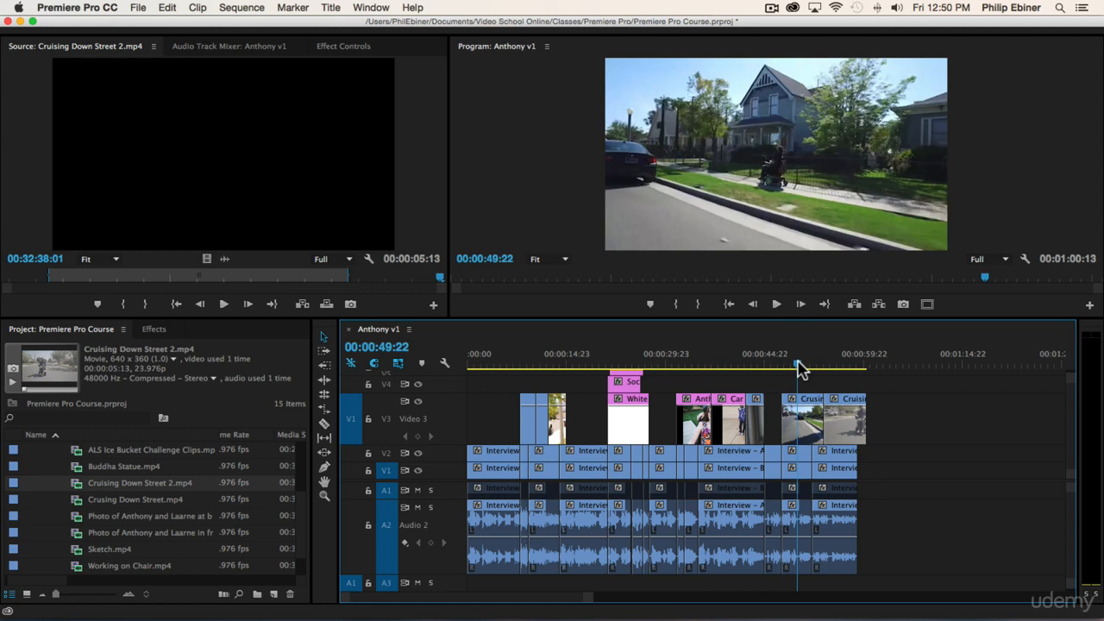
pyautogui.click(698, 365)
pyautogui.click(694, 431)
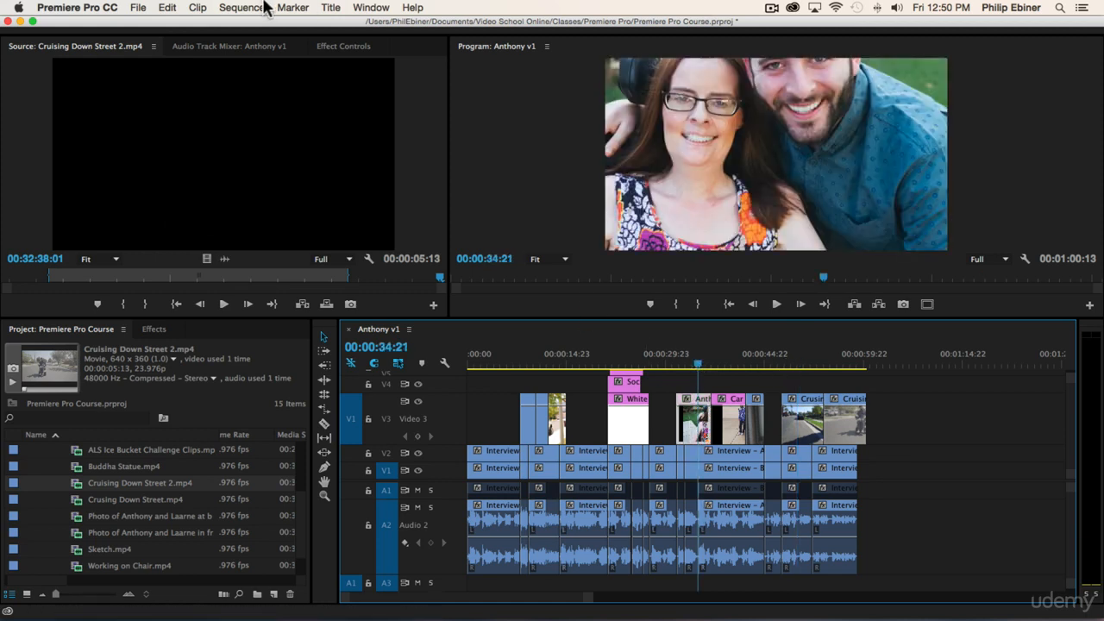
pyautogui.click(350, 45)
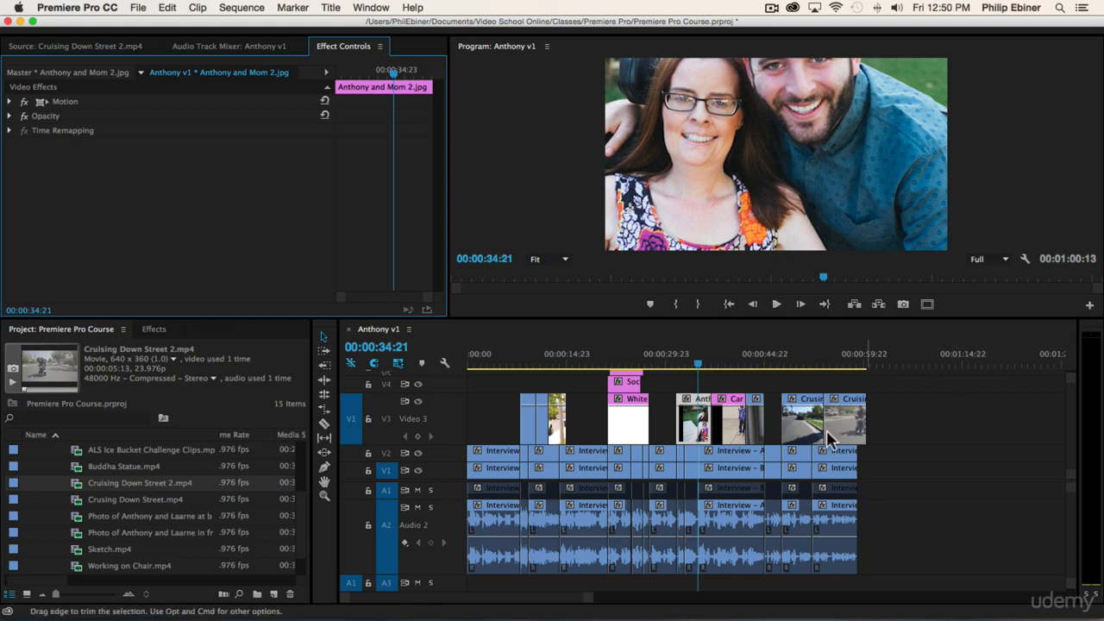
pyautogui.click(695, 436)
pyautogui.click(725, 435)
pyautogui.click(715, 455)
pyautogui.click(696, 431)
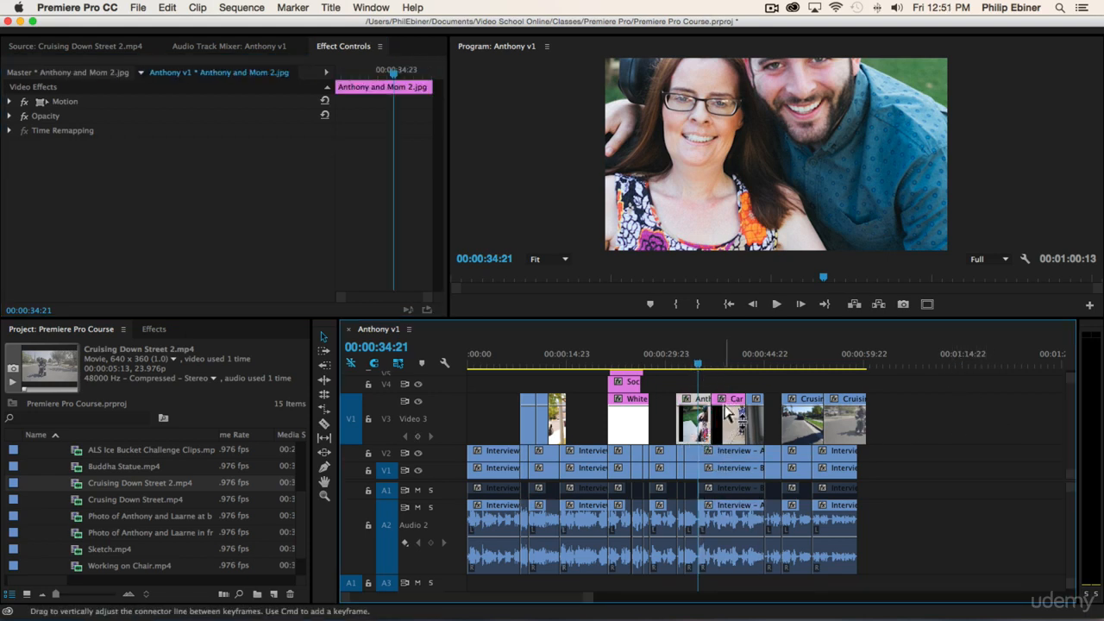
pyautogui.press('=')
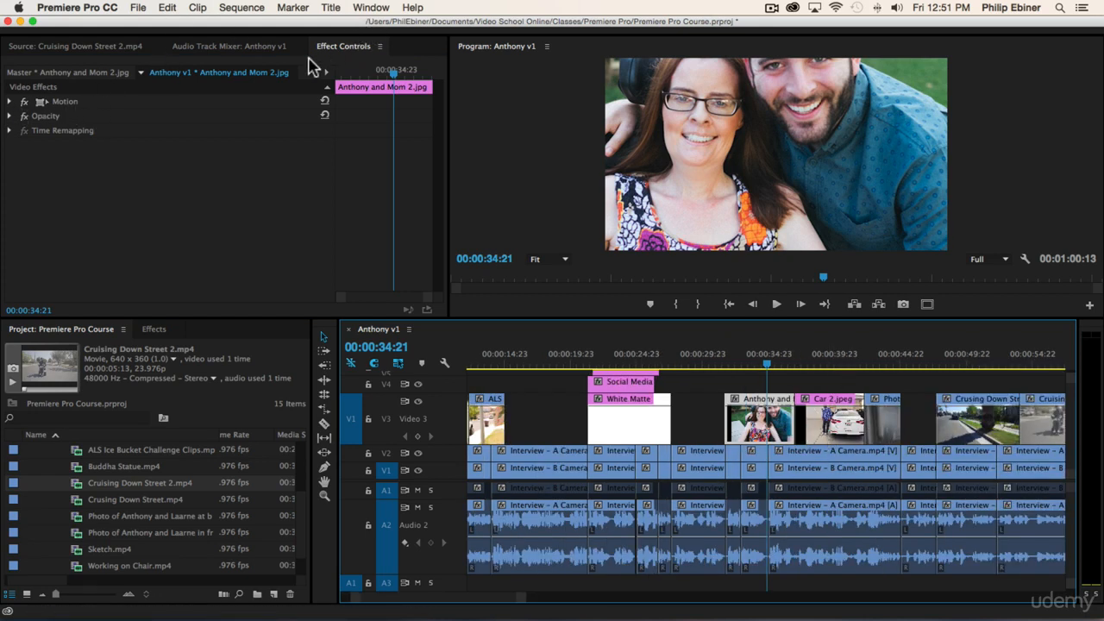
pyautogui.click(10, 101)
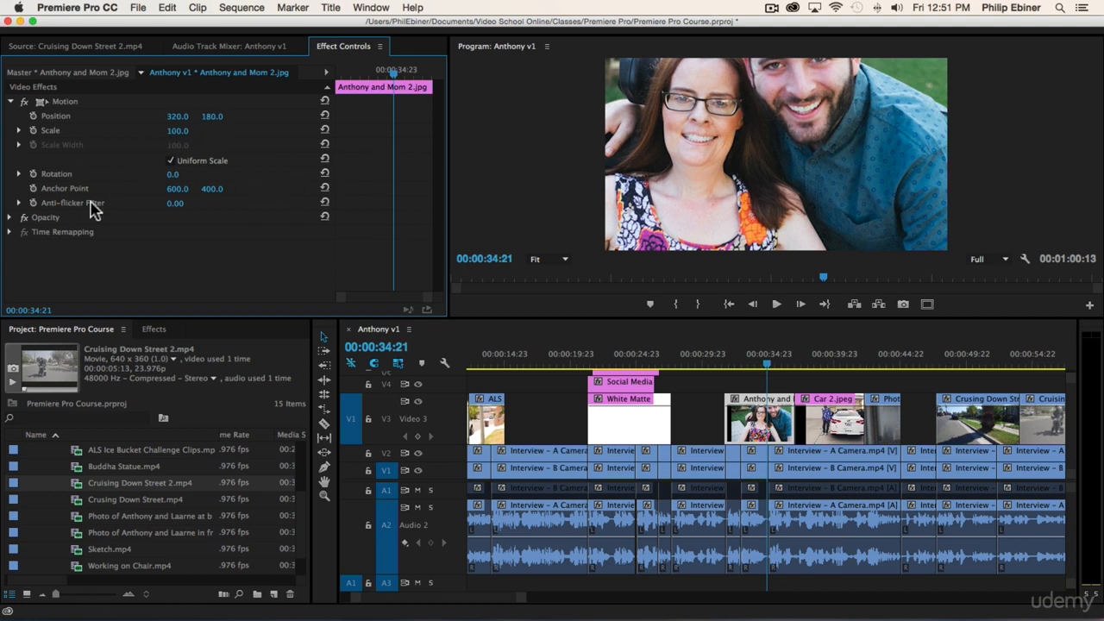
# Step: Try changing the photo's Scale numerically to 65 and to 109
pyautogui.click(169, 131)
pyautogui.write('65')
pyautogui.press('Return')
pyautogui.moveTo(175, 130)
pyautogui.mouseDown()
pyautogui.moveTo(147, 131)
pyautogui.moveTo(282, 130)
pyautogui.moveTo(181, 131)
pyautogui.mouseUp()
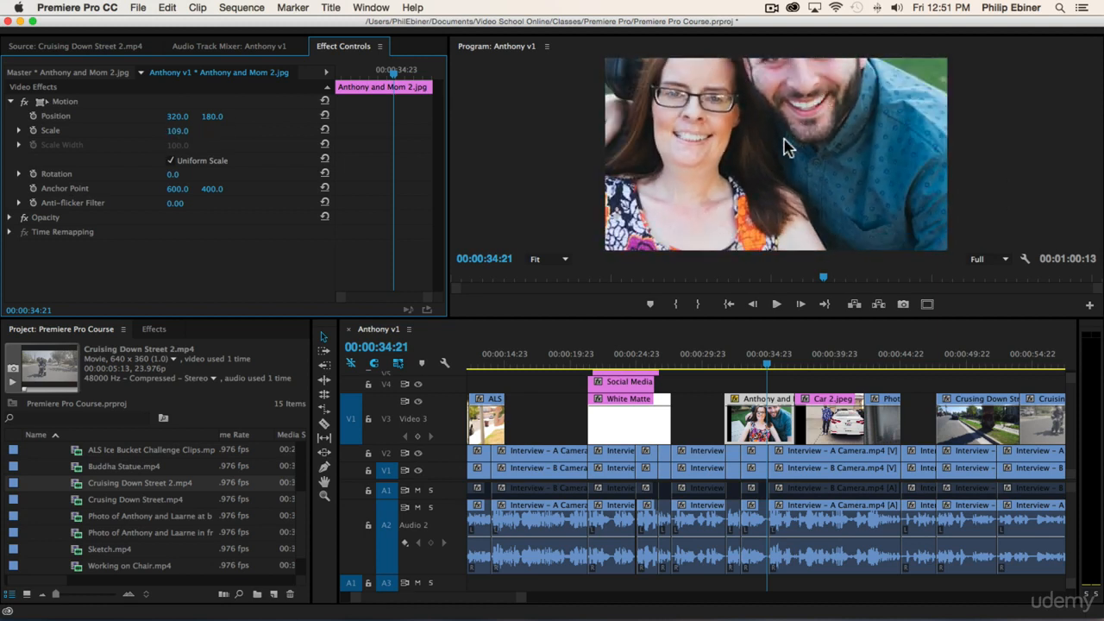
pyautogui.press('space')
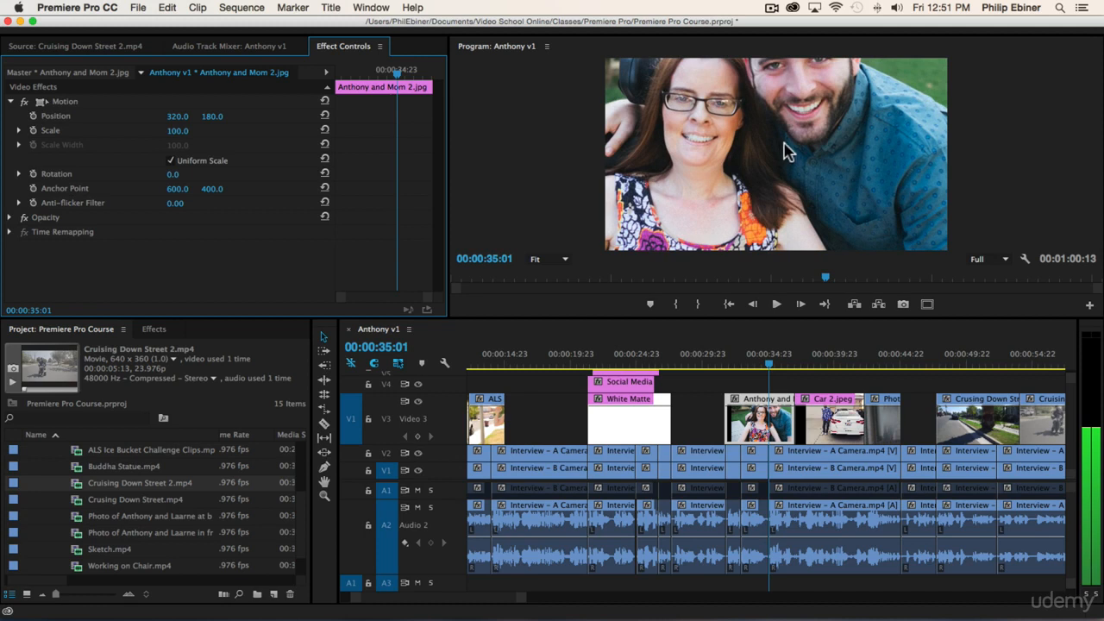
# Step: Select the photo directly in the Program monitor to activate its transform box
pyautogui.click(746, 159)
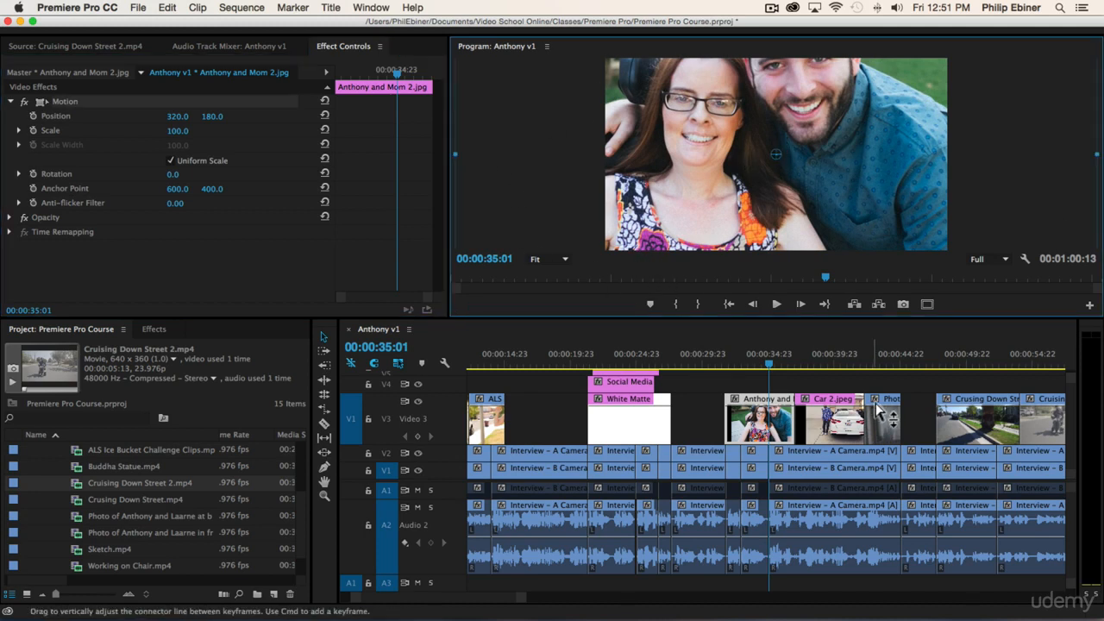
pyautogui.click(693, 402)
pyautogui.click(779, 402)
pyautogui.click(750, 197)
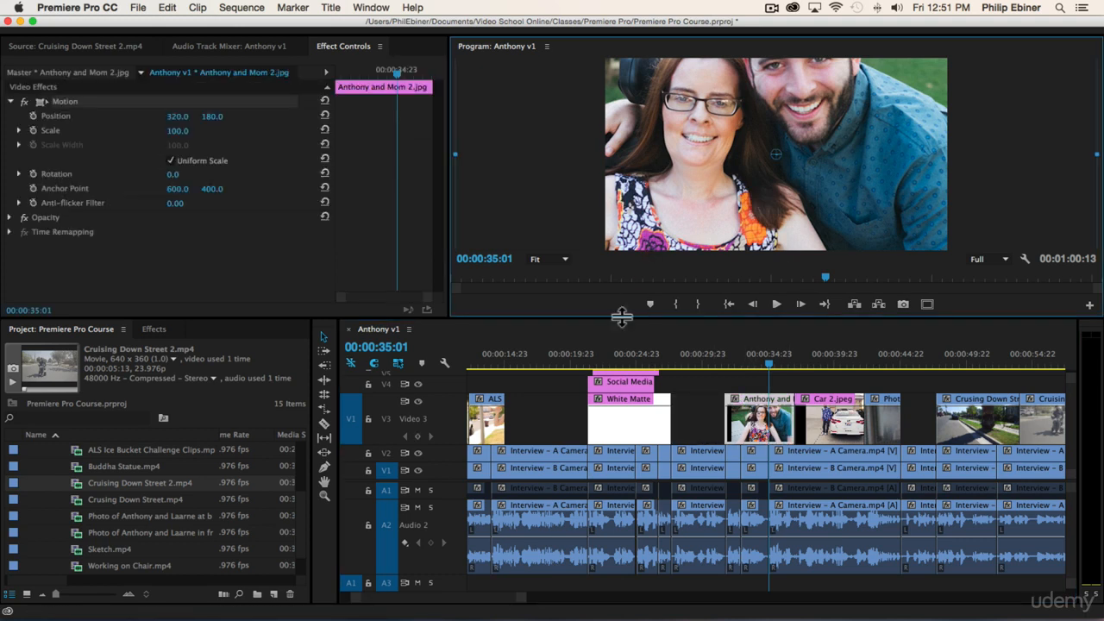
# Step: Zoom the Program monitor out to 50% to check the photo's edges, and return it to Fit
pyautogui.click(542, 260)
pyautogui.click(532, 211)
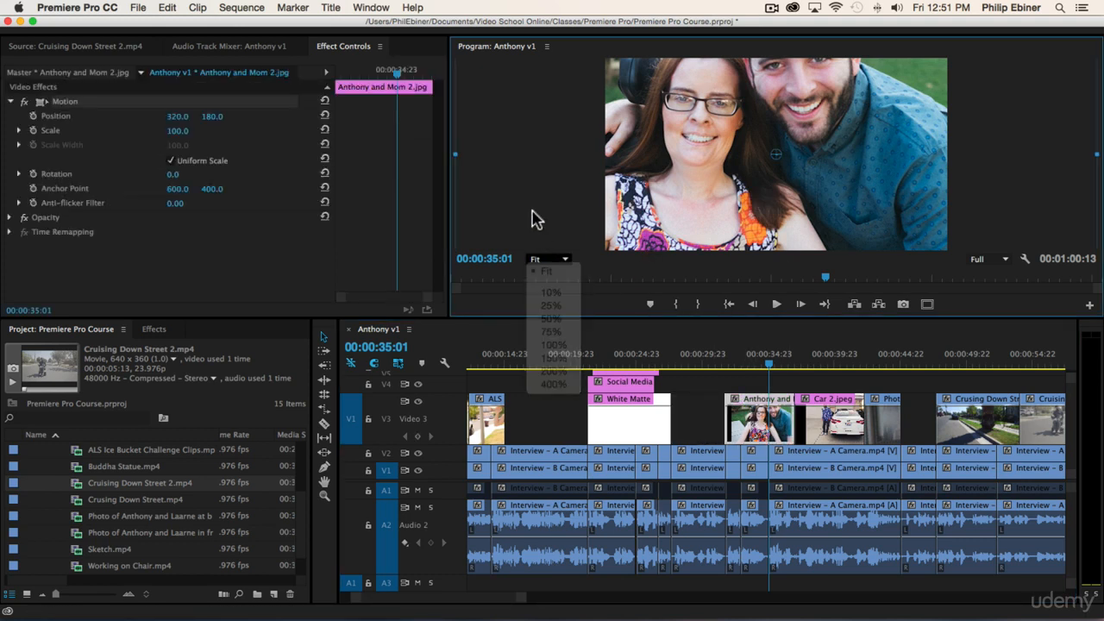
pyautogui.click(563, 260)
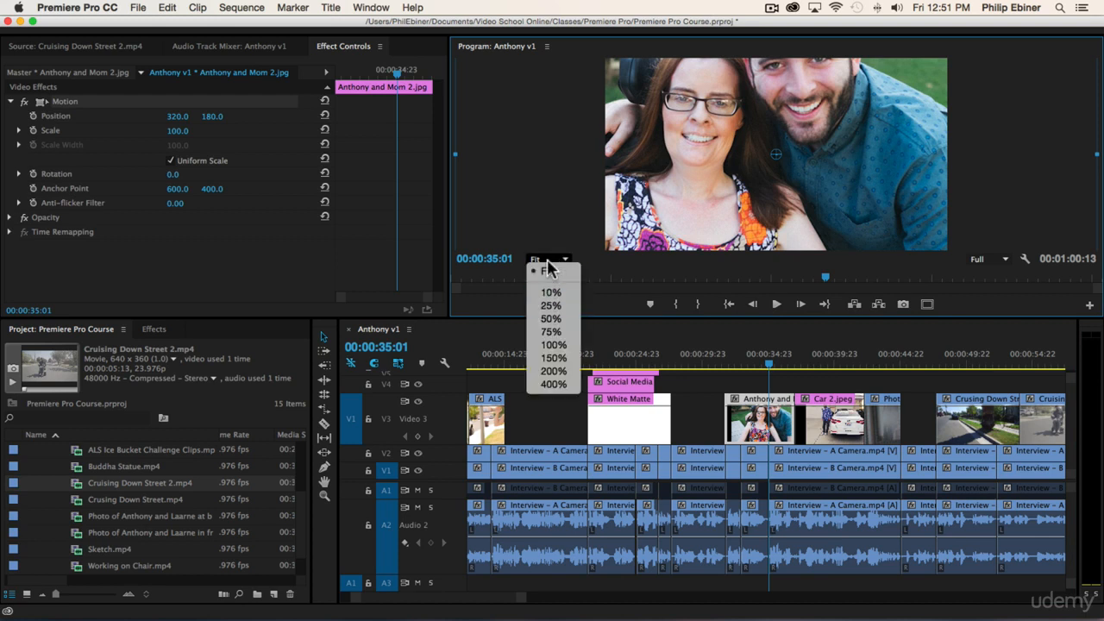
pyautogui.click(557, 318)
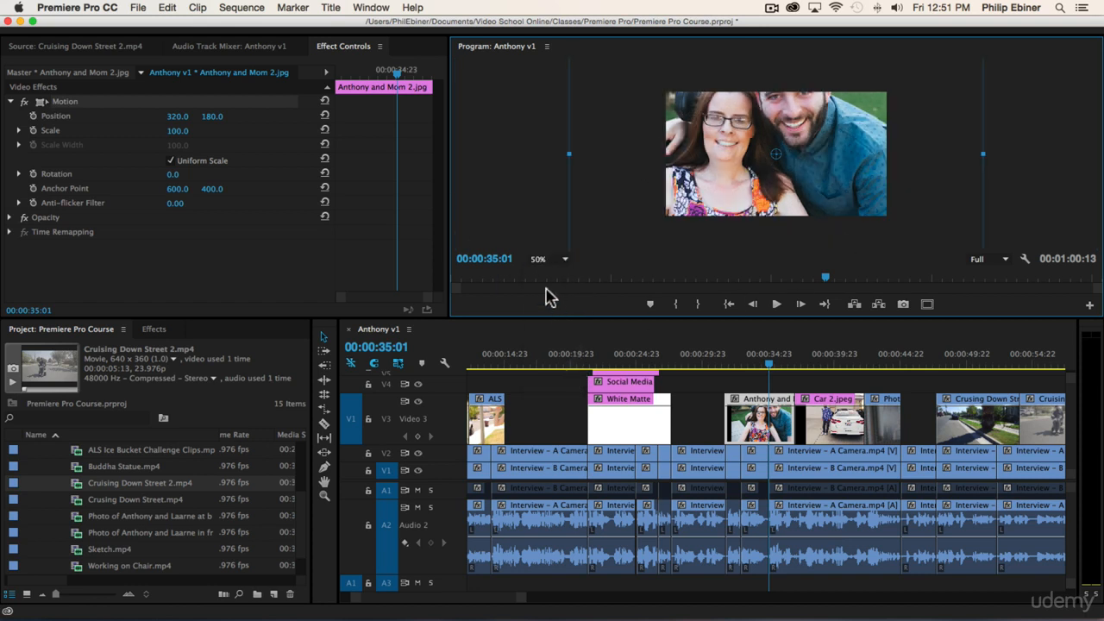
pyautogui.click(552, 258)
pyautogui.click(546, 270)
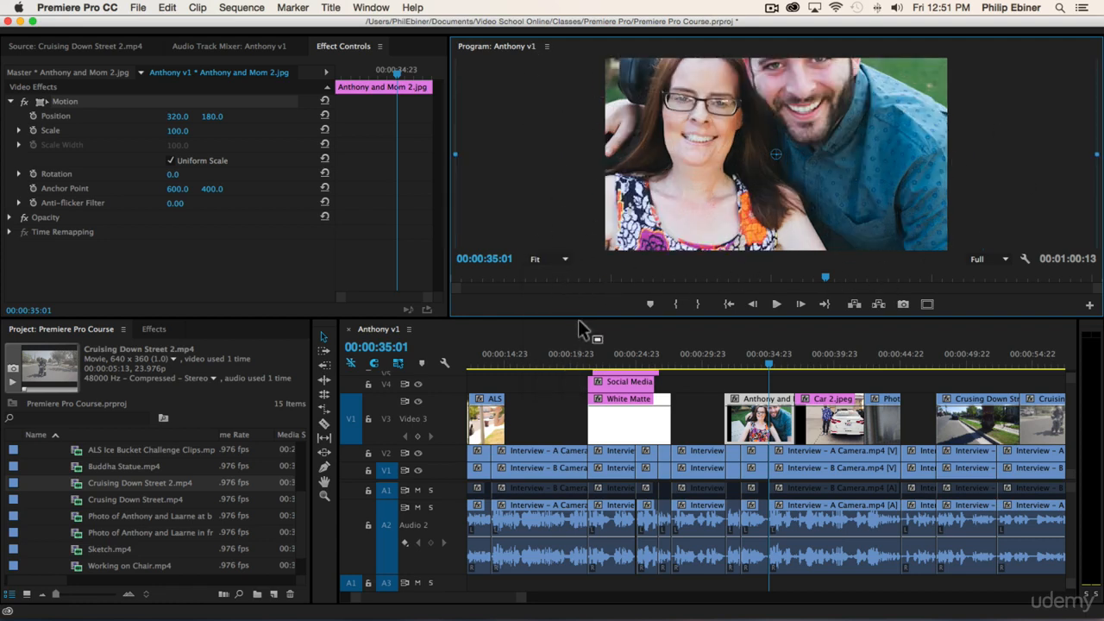
# Step: Enlarge the Program monitor area and set its zoom level to 25%
pyautogui.moveTo(583, 318); pyautogui.dragTo(685, 280)
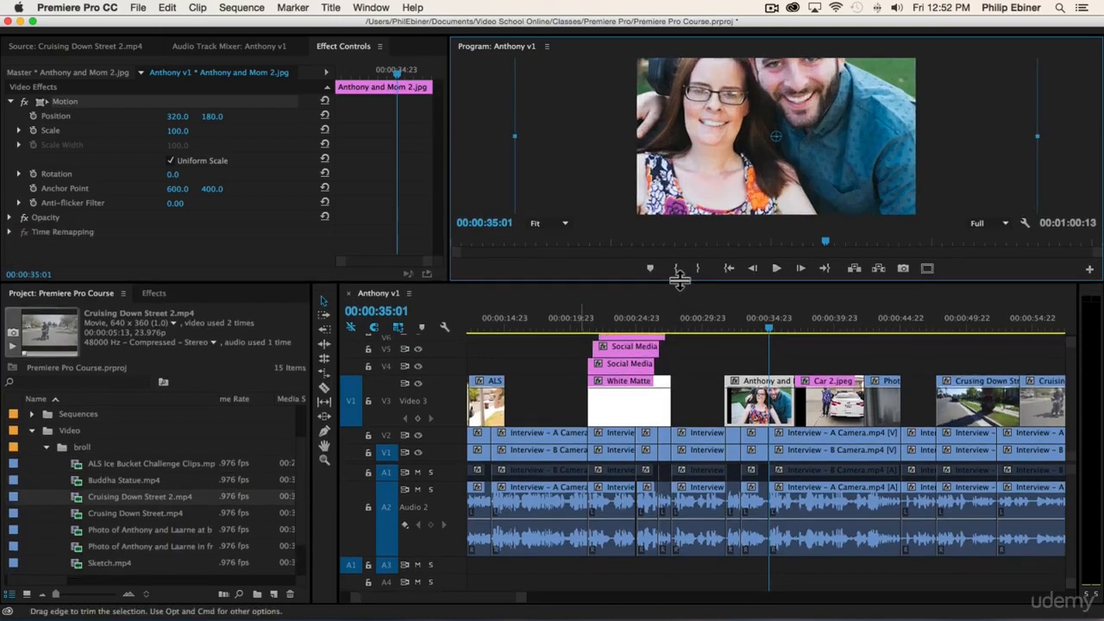
pyautogui.click(546, 229)
pyautogui.click(561, 313)
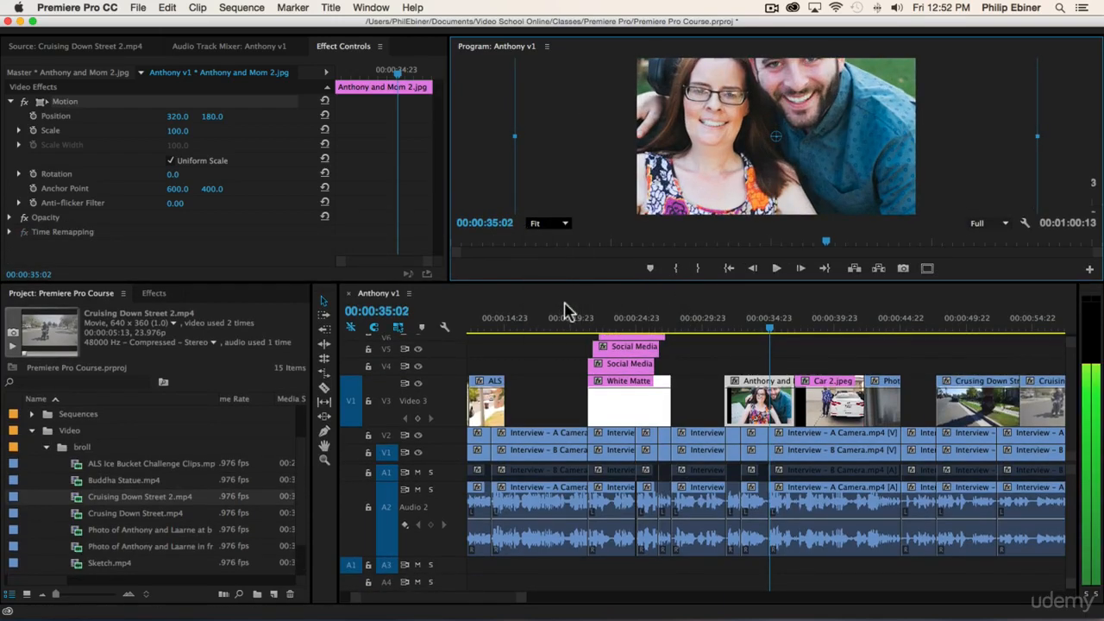
pyautogui.moveTo(667, 283); pyautogui.dragTo(739, 377)
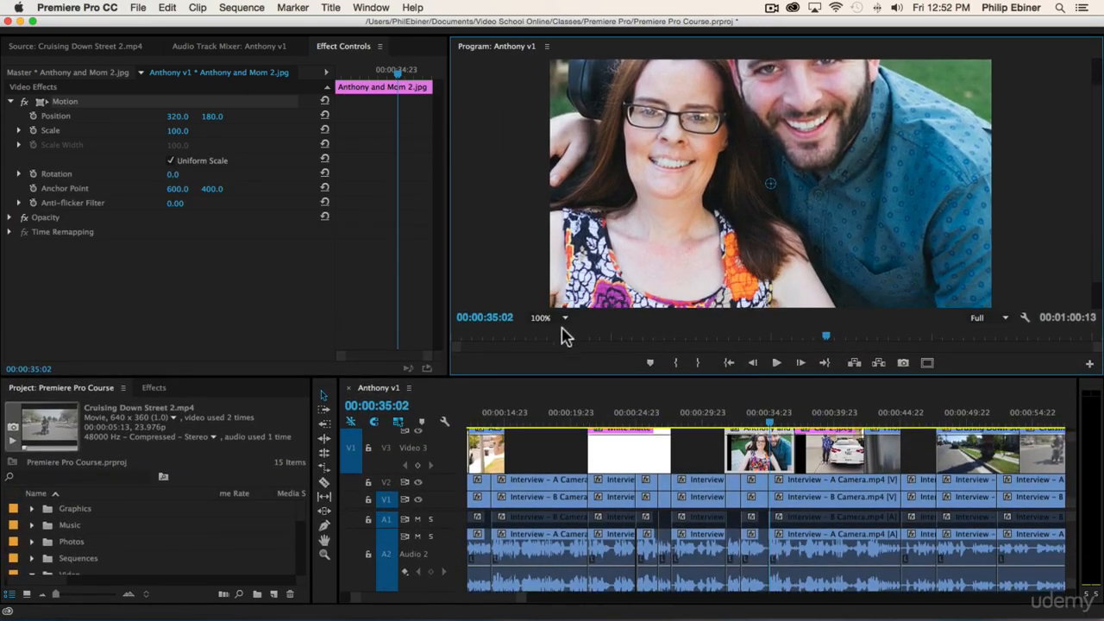
pyautogui.click(556, 318)
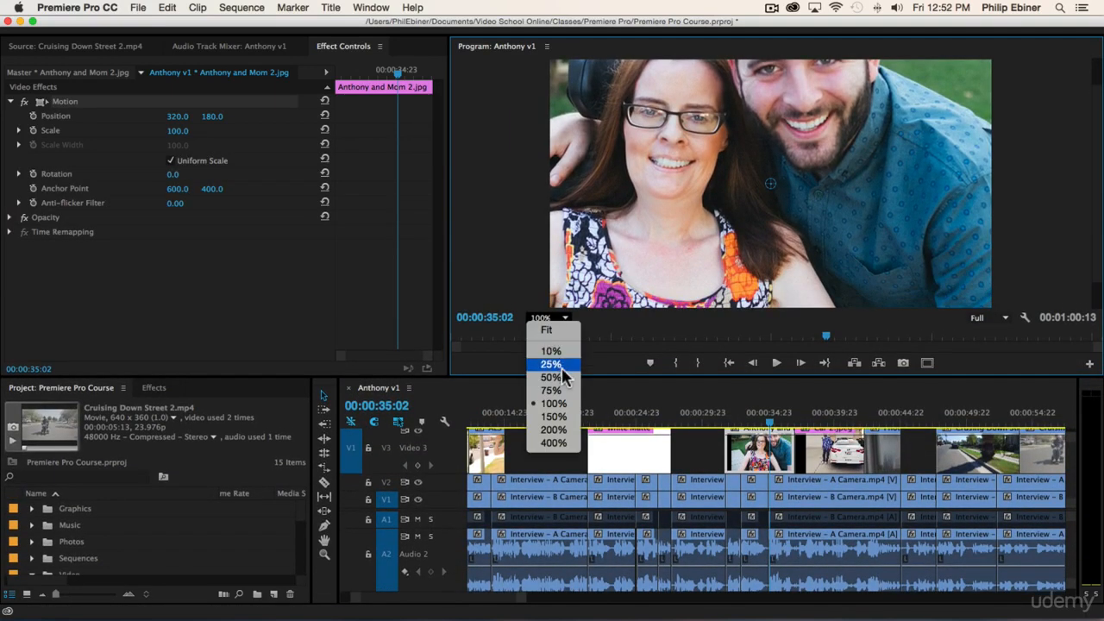
pyautogui.click(552, 364)
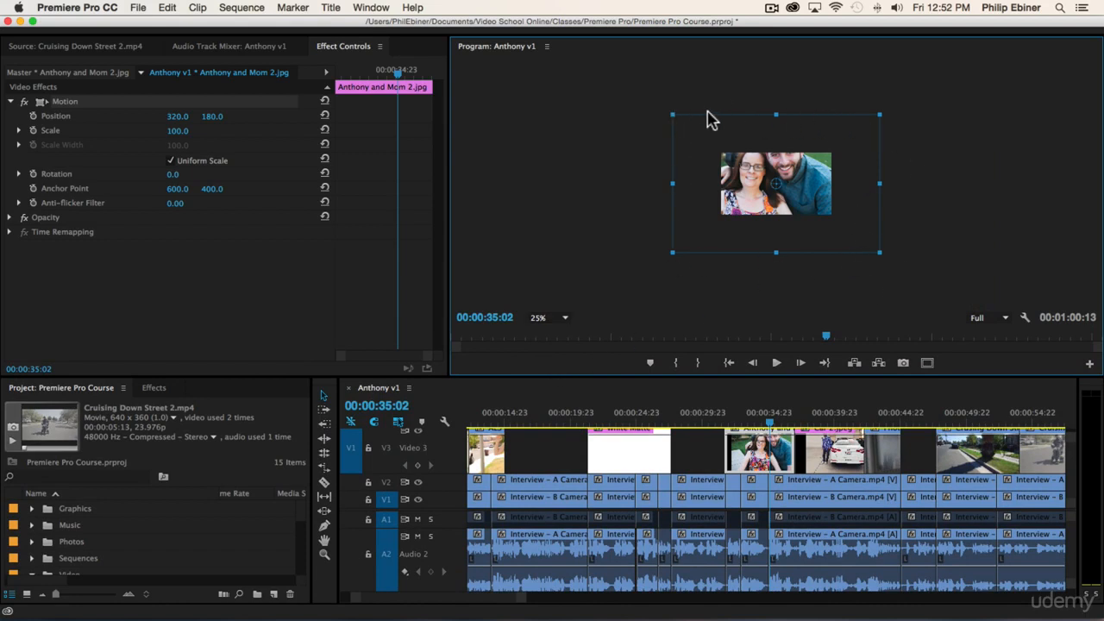
# Step: Shrink the photo to about 65% scale with its corner handle and return the monitor zoom to Fit
pyautogui.click(712, 459)
pyautogui.click(775, 462)
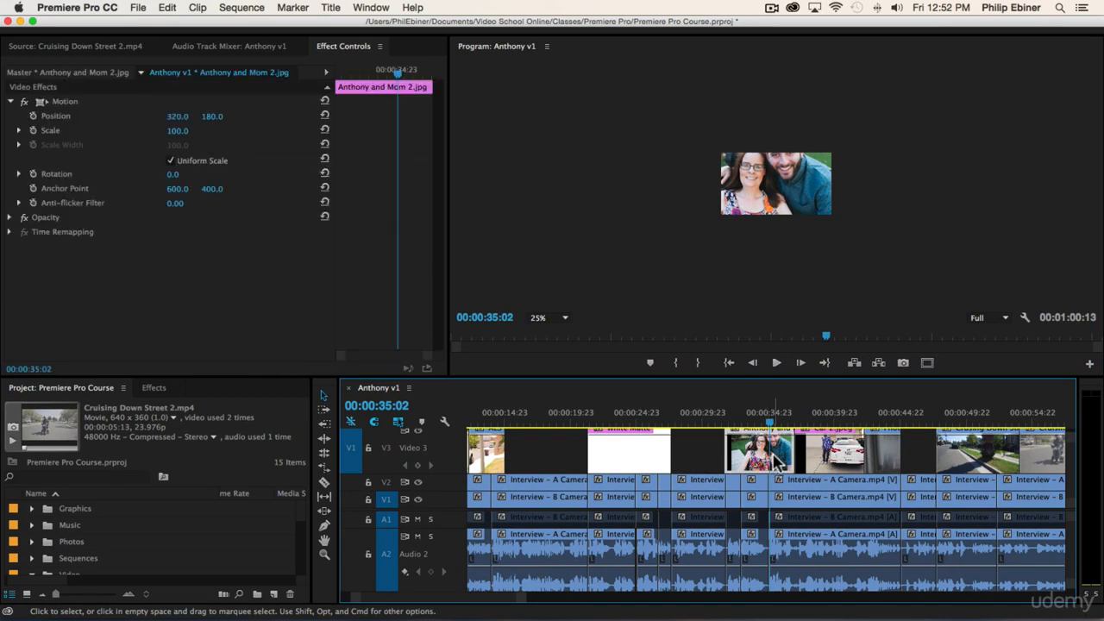
pyautogui.click(743, 192)
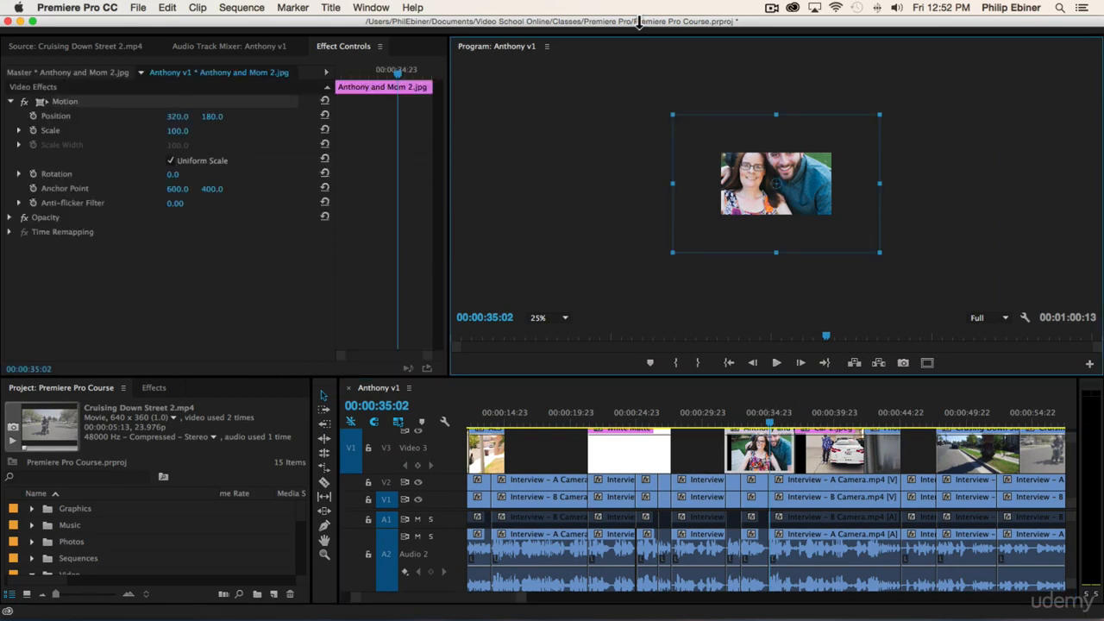
pyautogui.moveTo(880, 117); pyautogui.dragTo(843, 138)
pyautogui.press('Right')
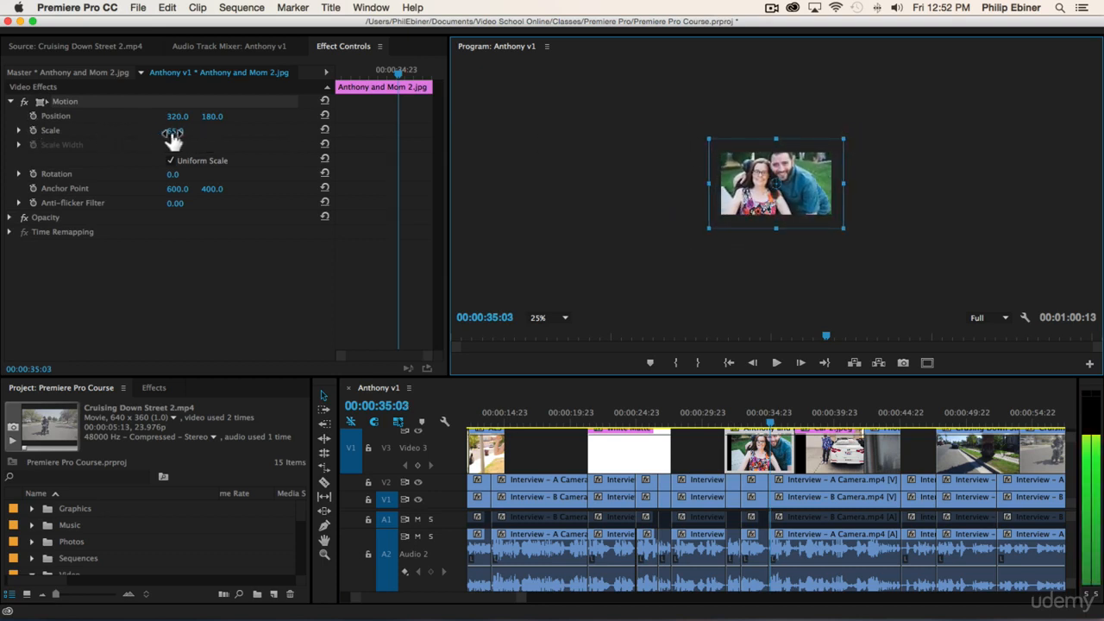
pyautogui.click(559, 318)
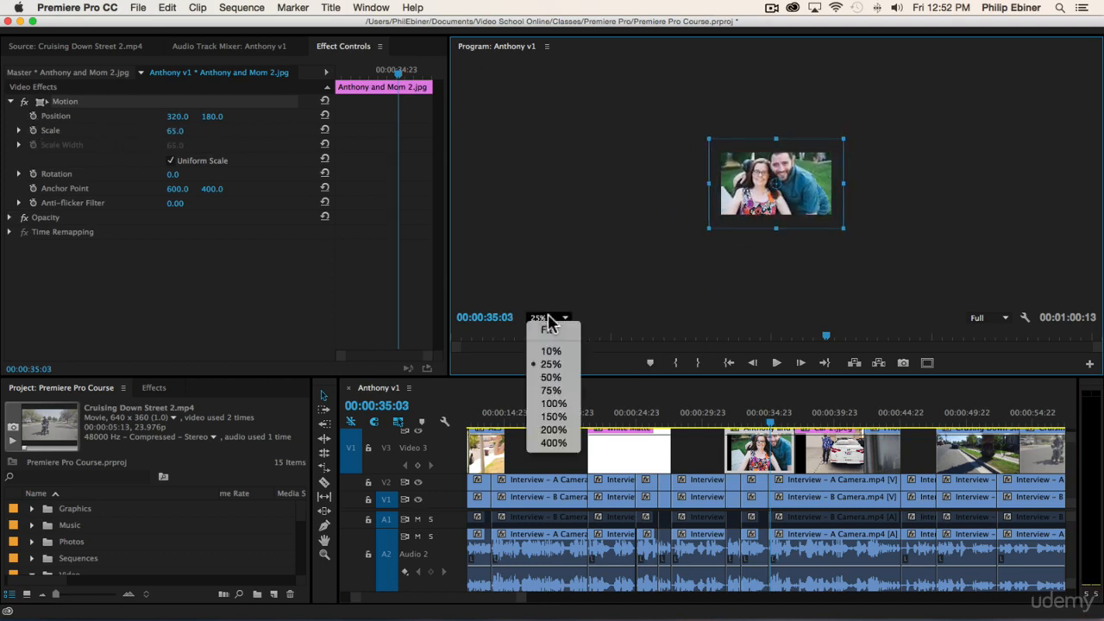
pyautogui.click(556, 326)
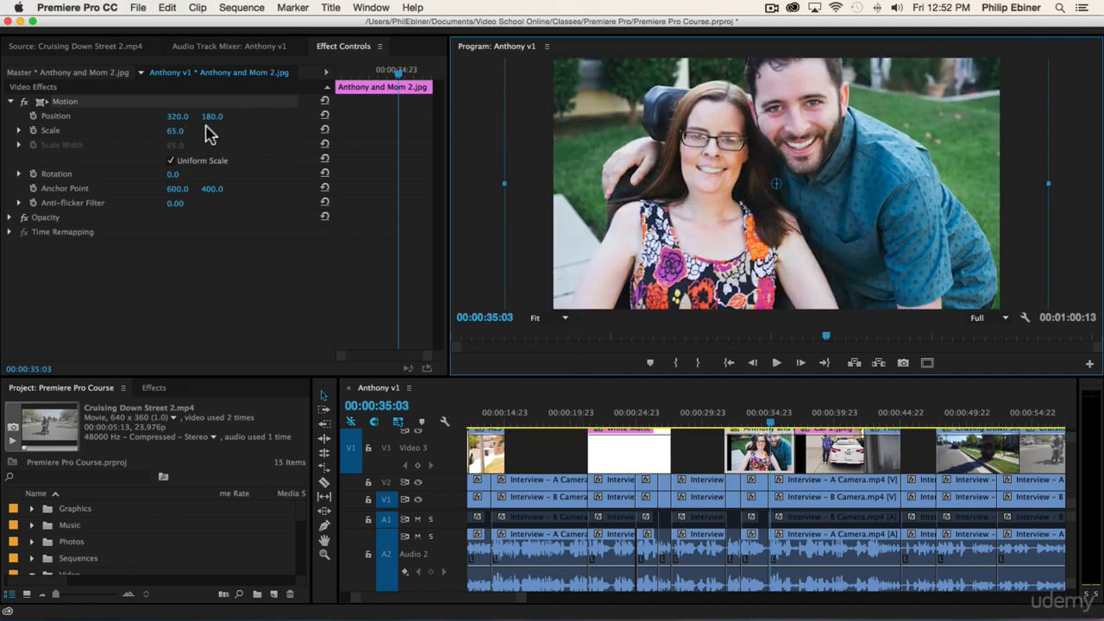
# Step: Reframe the photo at scale 59, moving its anchor point to about 638.5, 403.1 and its position to about 339.1, 208.2
pyautogui.moveTo(175, 130); pyautogui.dragTo(176, 130)
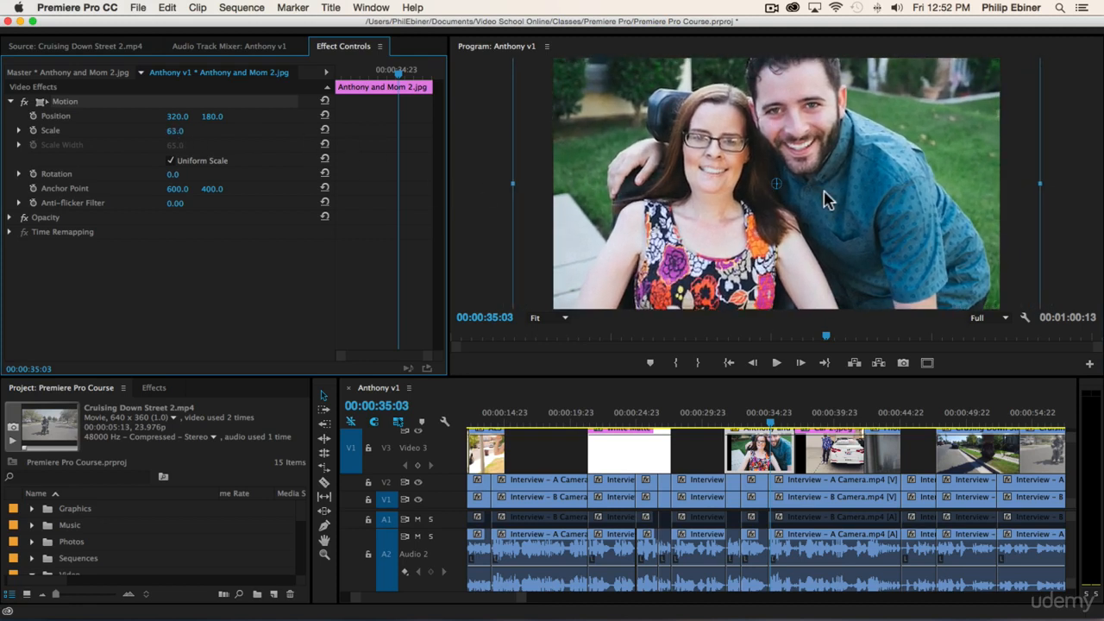
pyautogui.moveTo(776, 183)
pyautogui.mouseDown()
pyautogui.moveTo(838, 202)
pyautogui.moveTo(793, 185)
pyautogui.mouseUp()
pyautogui.moveTo(892, 155); pyautogui.dragTo(897, 134)
pyautogui.moveTo(515, 155)
pyautogui.mouseDown()
pyautogui.moveTo(561, 155)
pyautogui.moveTo(531, 156)
pyautogui.mouseUp()
pyautogui.moveTo(618, 133); pyautogui.dragTo(623, 161)
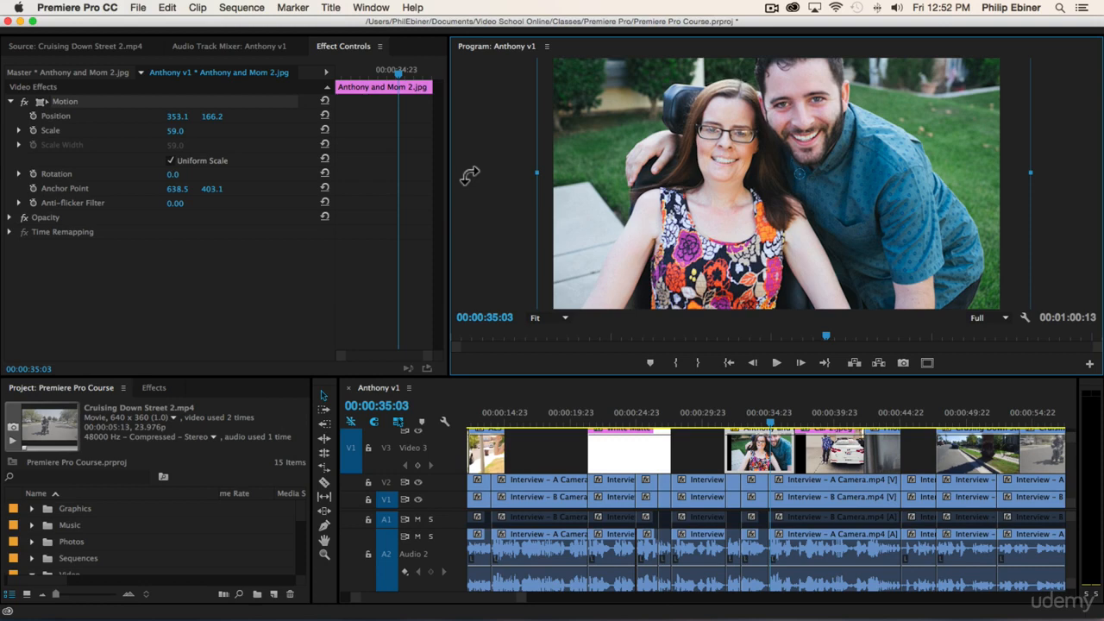
pyautogui.moveTo(470, 168); pyautogui.dragTo(552, 111)
pyautogui.moveTo(181, 117)
pyautogui.mouseDown()
pyautogui.moveTo(254, 117)
pyautogui.moveTo(189, 118)
pyautogui.mouseUp()
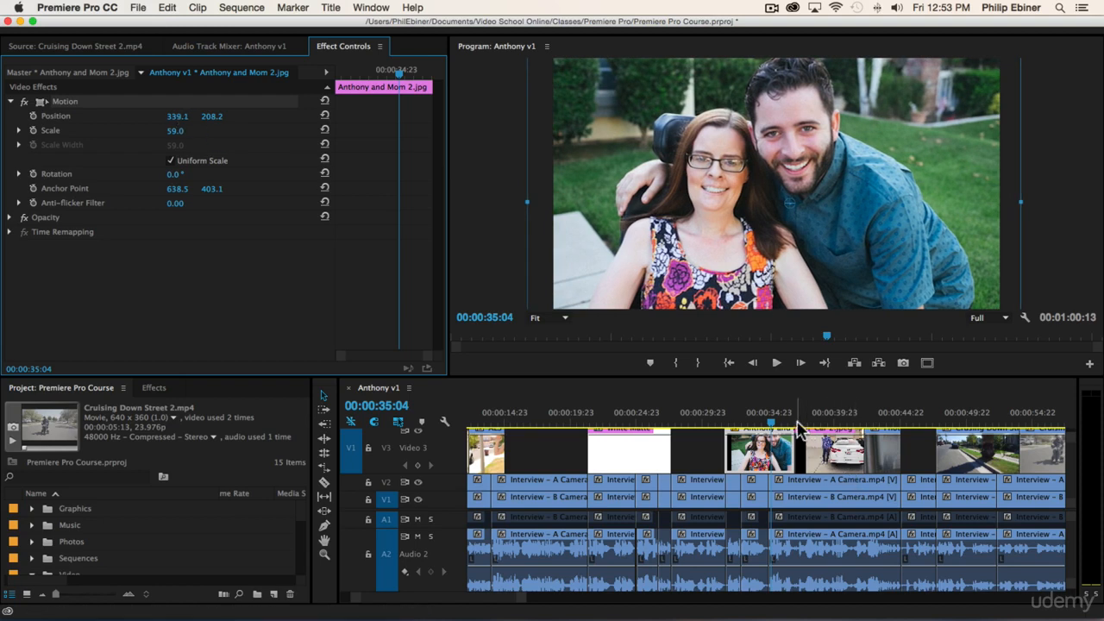
# Step: Scale the Car 2.jpeg clip to 23 and position it at about 311.1, 200.8 in the frame
pyautogui.moveTo(784, 425); pyautogui.dragTo(815, 420)
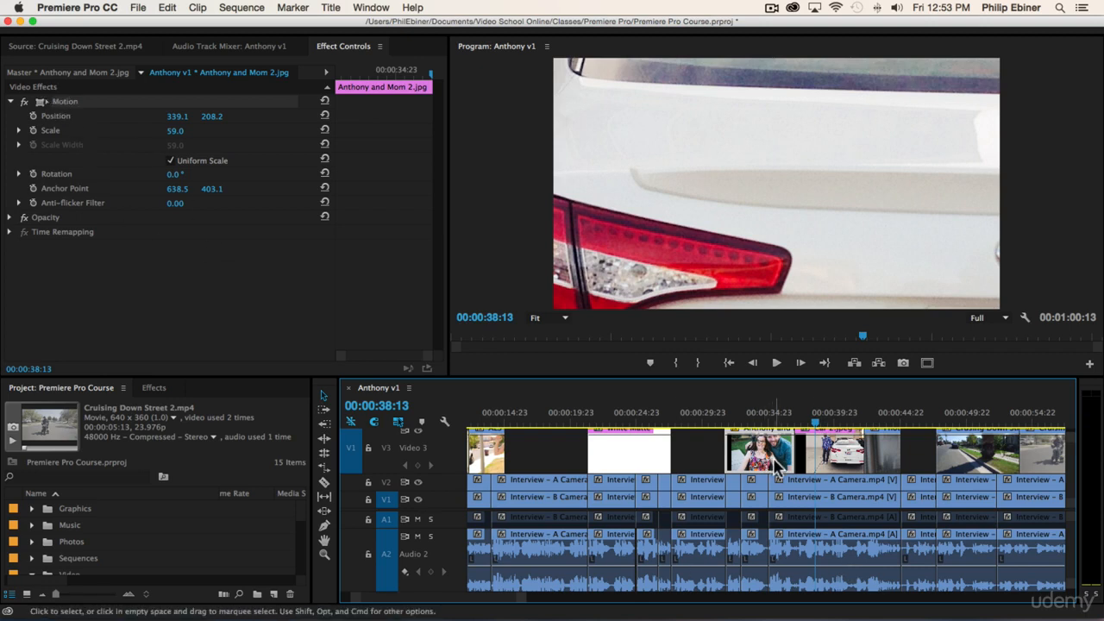
pyautogui.click(835, 453)
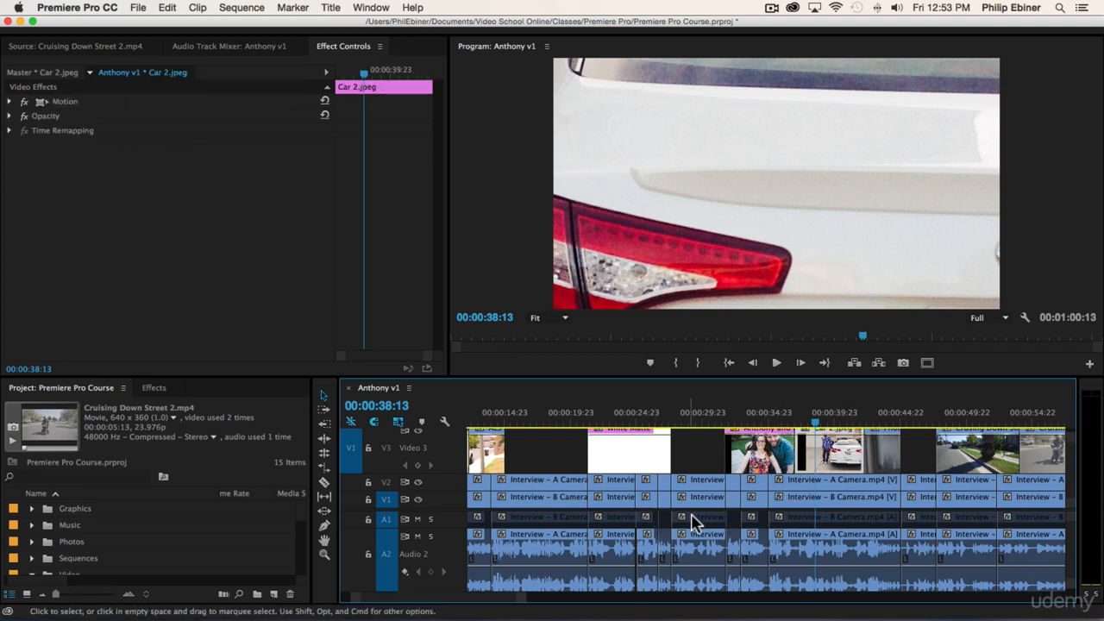
pyautogui.click(11, 102)
pyautogui.moveTo(175, 130); pyautogui.dragTo(110, 130)
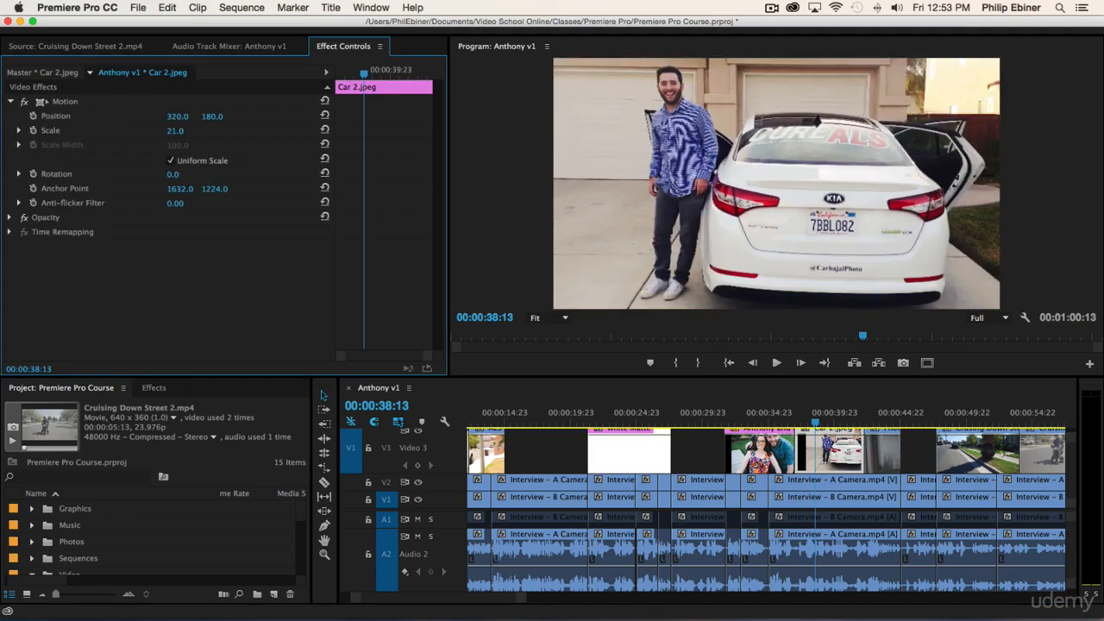
pyautogui.click(846, 125)
pyautogui.moveTo(926, 133); pyautogui.dragTo(916, 134)
pyautogui.moveTo(175, 130); pyautogui.dragTo(180, 130)
pyautogui.moveTo(992, 138); pyautogui.dragTo(998, 158)
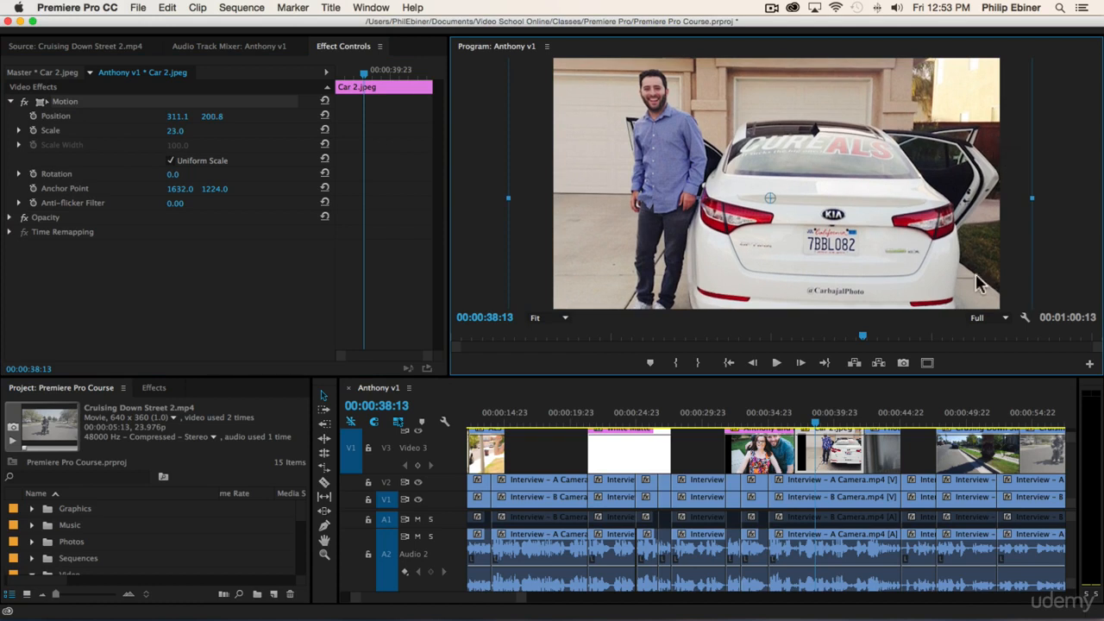
# Step: Shrink the Social Media 4.png graphic at about 00:00:24:17 until its whole height fits in the frame, and place it near the centre
pyautogui.click(857, 416)
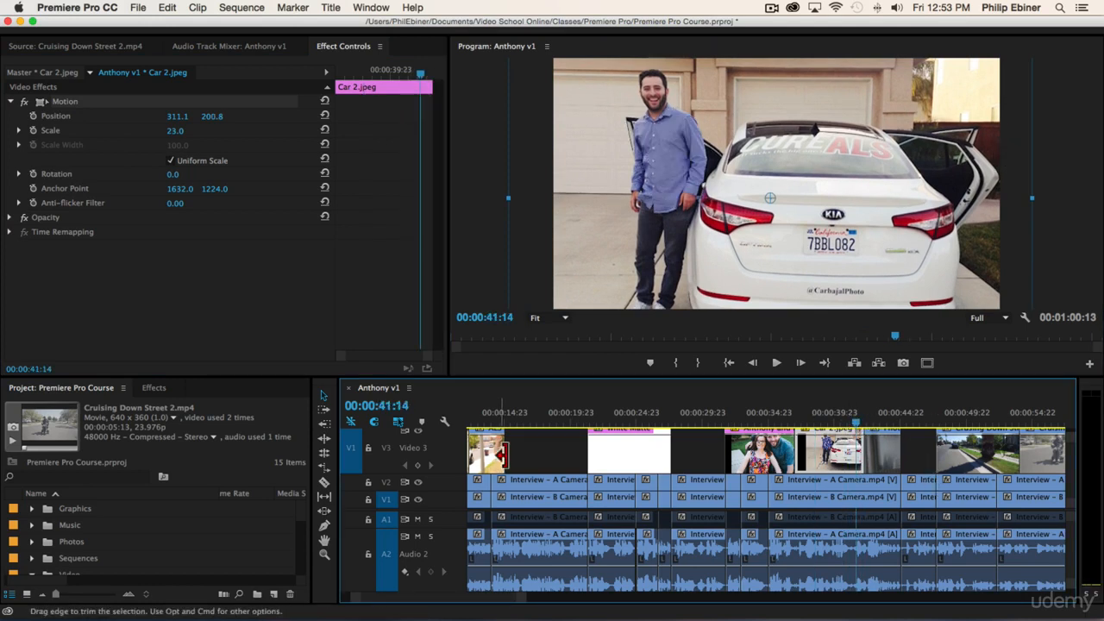
pyautogui.scroll(1, 505, 461)
pyautogui.moveTo(590, 377); pyautogui.dragTo(590, 352)
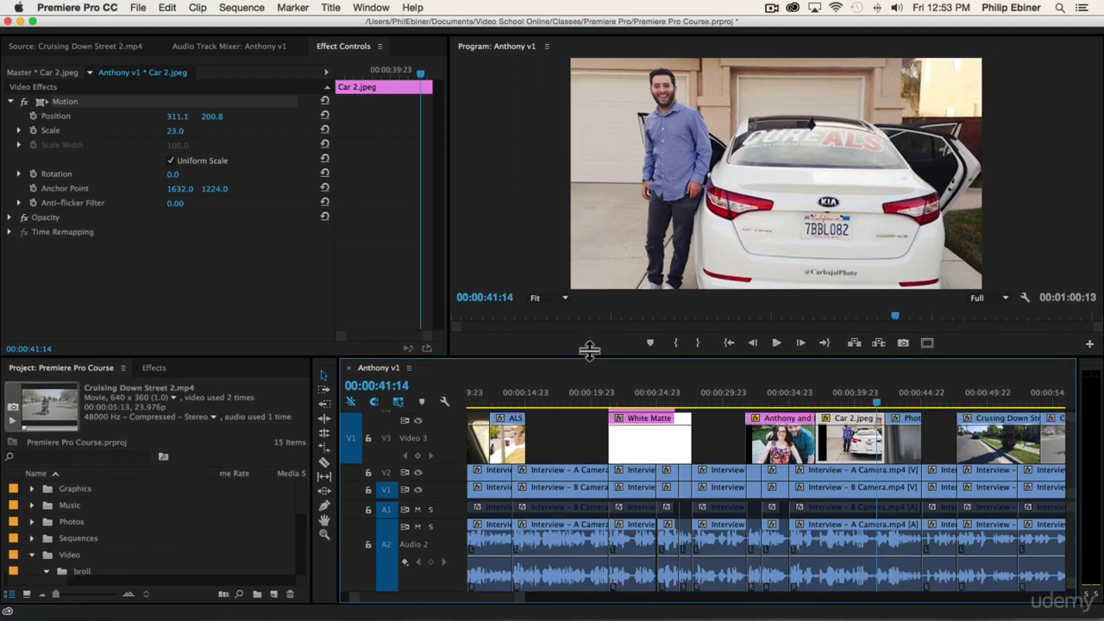
pyautogui.scroll(5, 584, 457)
pyautogui.scroll(3, 709, 435)
pyautogui.click(794, 395)
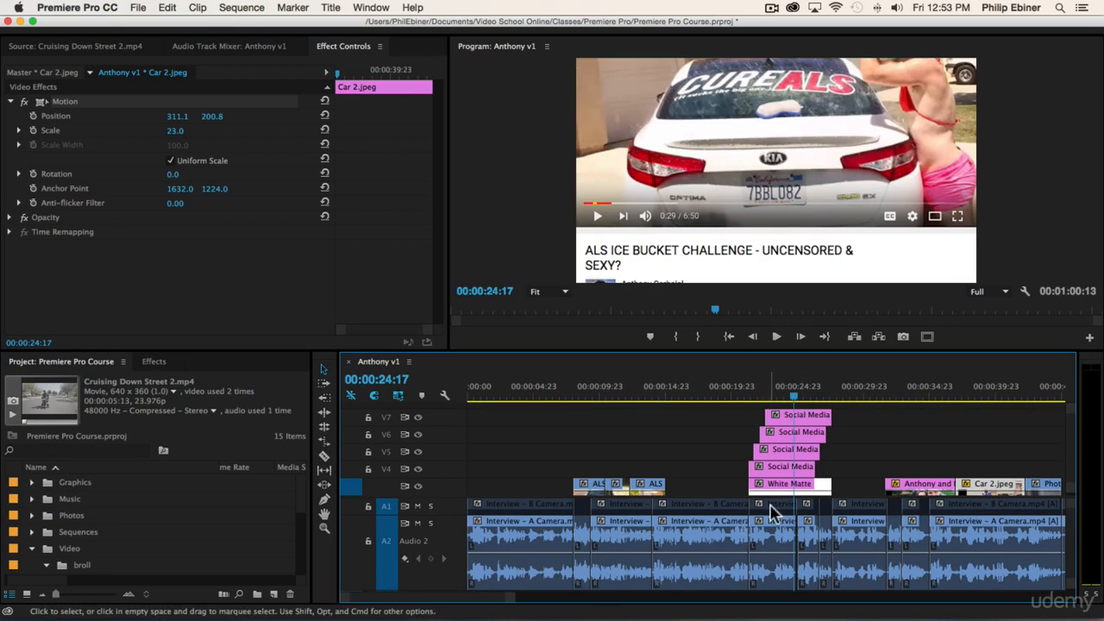
pyautogui.click(800, 414)
pyautogui.click(690, 127)
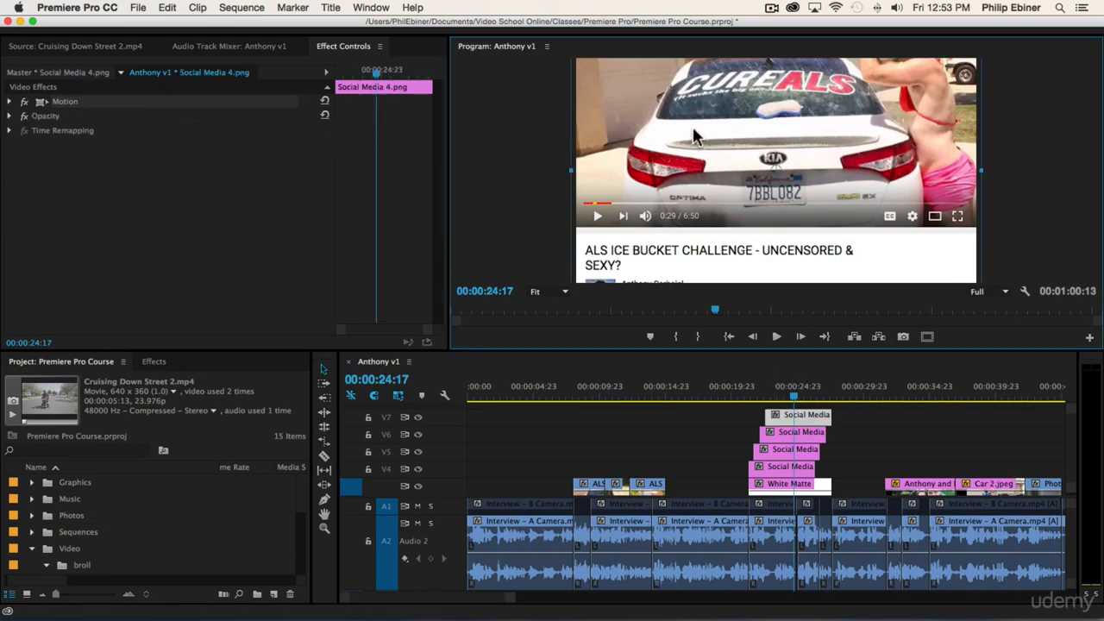
pyautogui.moveTo(574, 167); pyautogui.dragTo(650, 164)
pyautogui.moveTo(794, 131)
pyautogui.mouseDown()
pyautogui.moveTo(811, 120)
pyautogui.moveTo(780, 120)
pyautogui.moveTo(788, 129)
pyautogui.mouseUp()
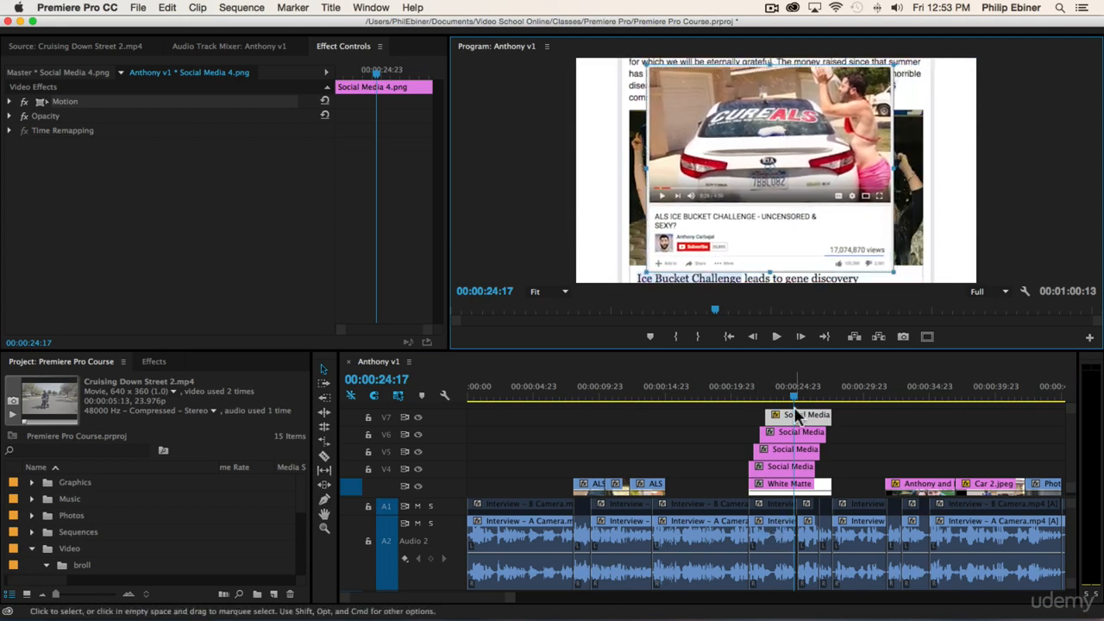
# Step: Turn off the video output of track V7, which holds the Social Media 4.png graphic
pyautogui.click(872, 408)
pyautogui.click(795, 419)
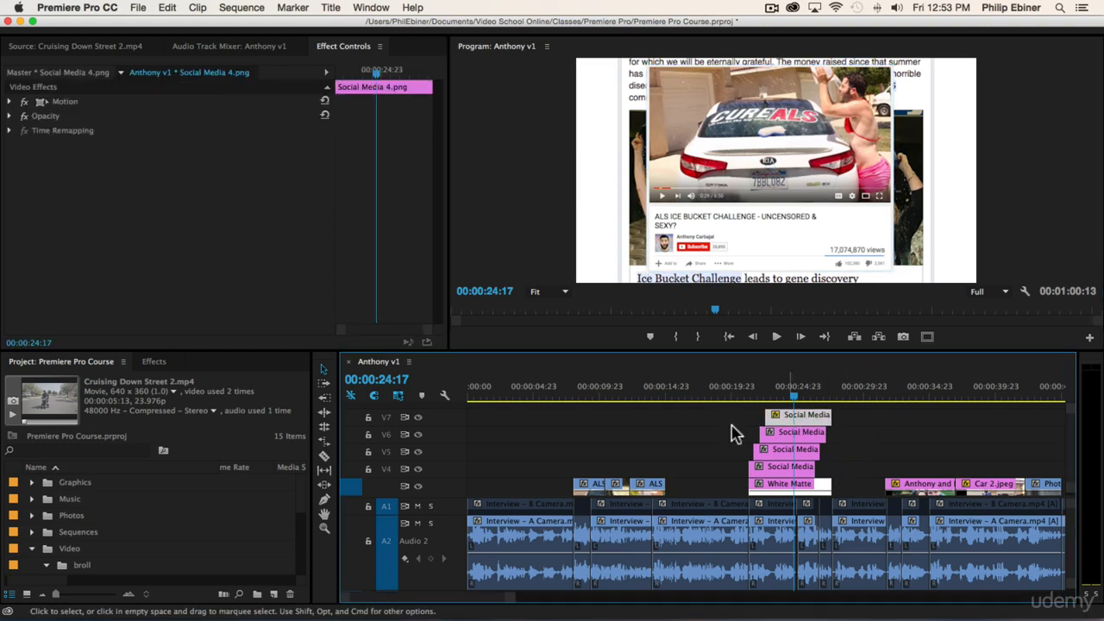
pyautogui.click(418, 417)
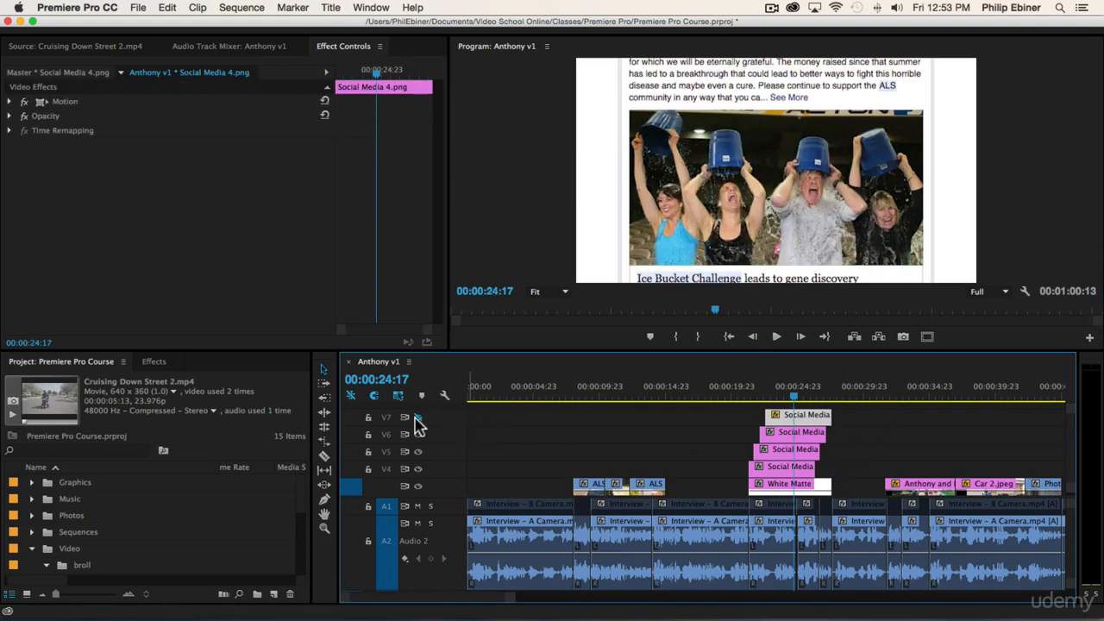